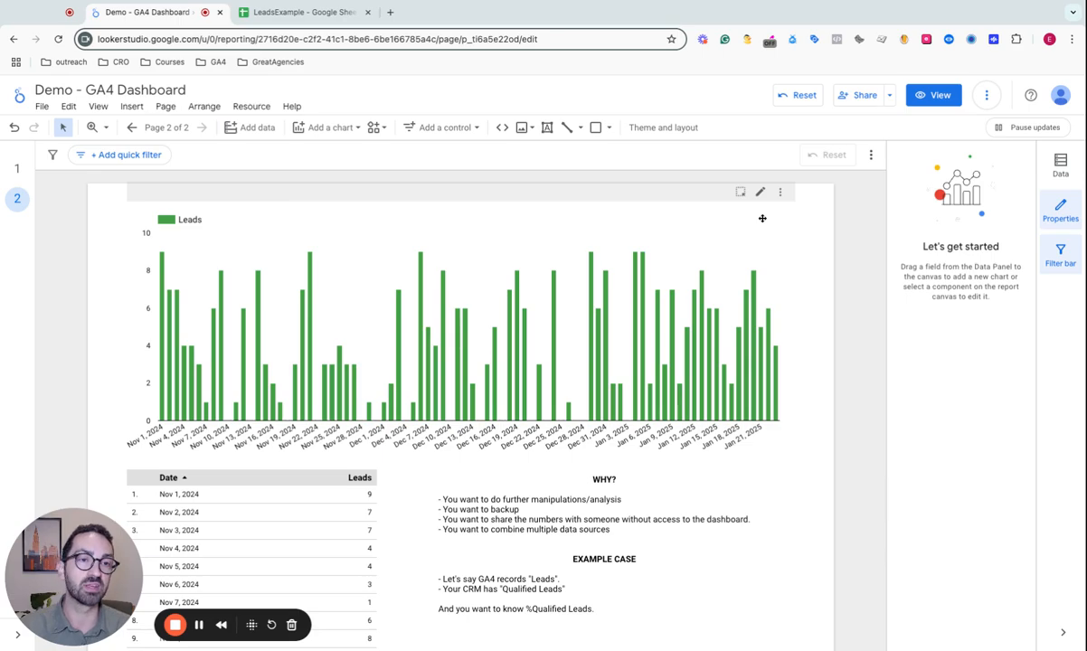
- Switch the report to view mode and export the Leads time series chart's data to Google Sheets under its default name
{"action": "left_click", "coordinate": [936, 95]}
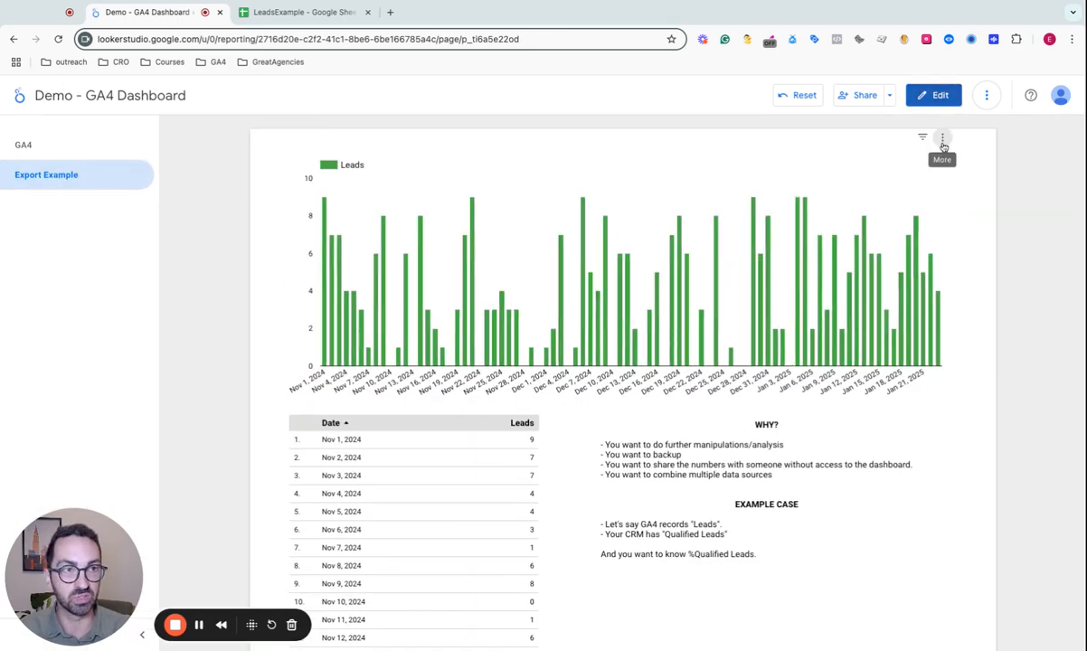
{"action": "left_click", "coordinate": [941, 138]}
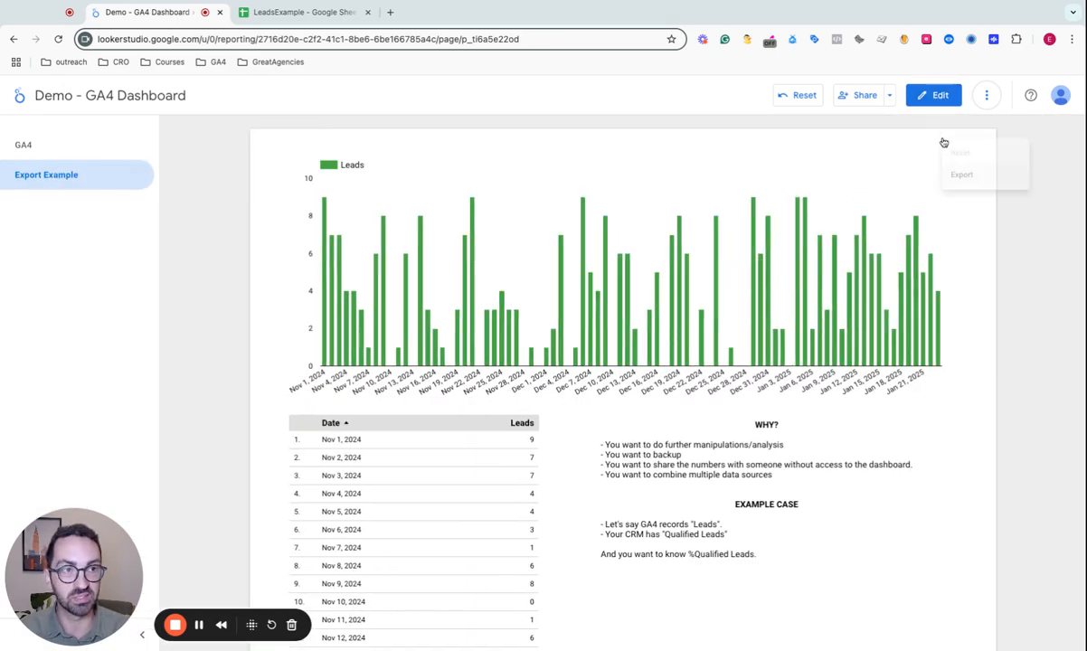
{"action": "left_click", "coordinate": [964, 182]}
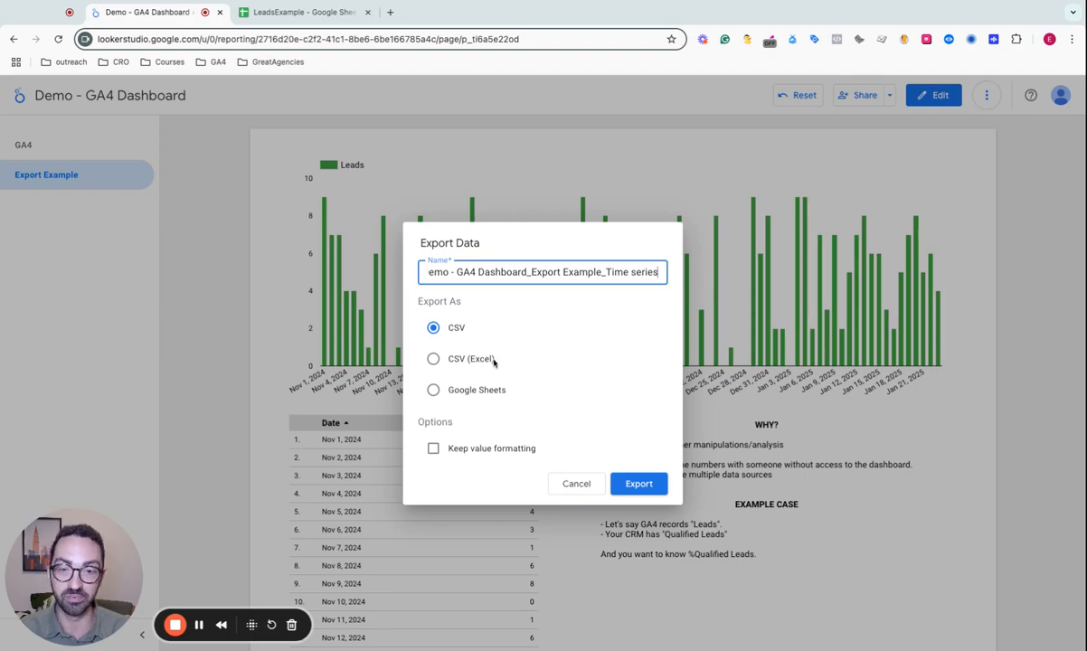
{"action": "left_click", "coordinate": [433, 391]}
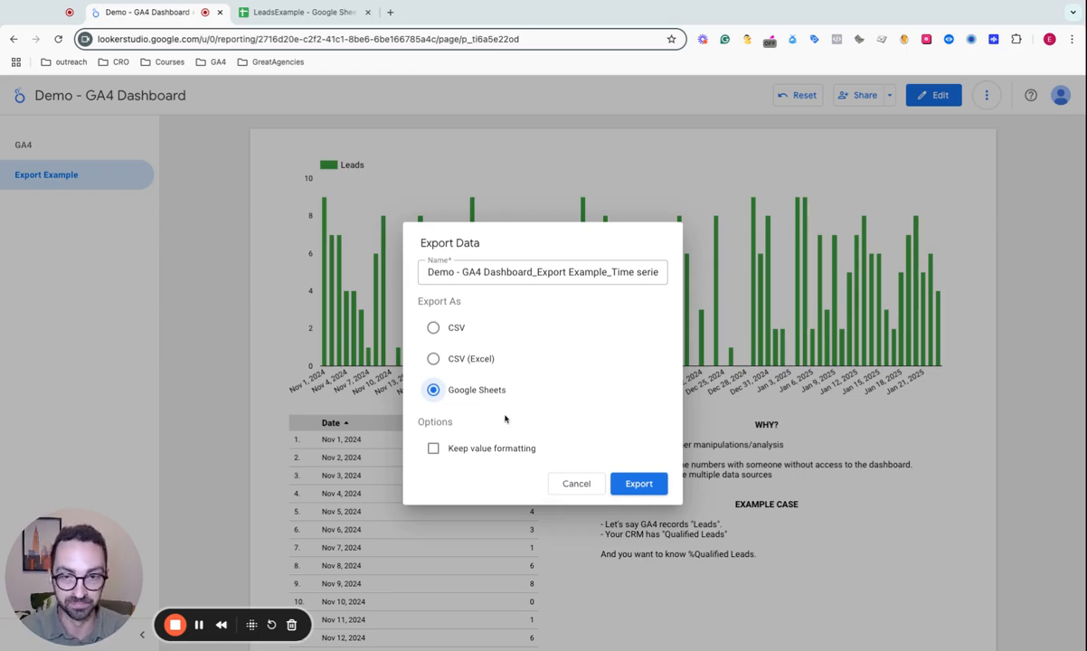
{"action": "left_click", "coordinate": [640, 486]}
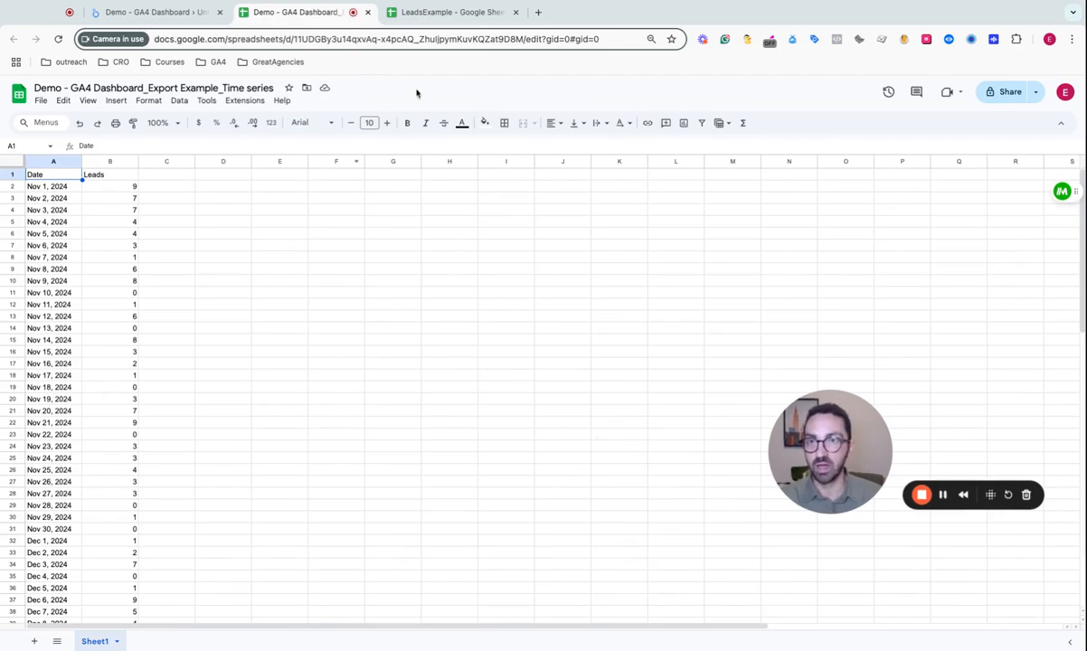
- In the LeadsExample spreadsheet's CRM sheet, copy the Qualified Leads column with its header, range B1:B85
{"action": "left_click", "coordinate": [439, 13]}
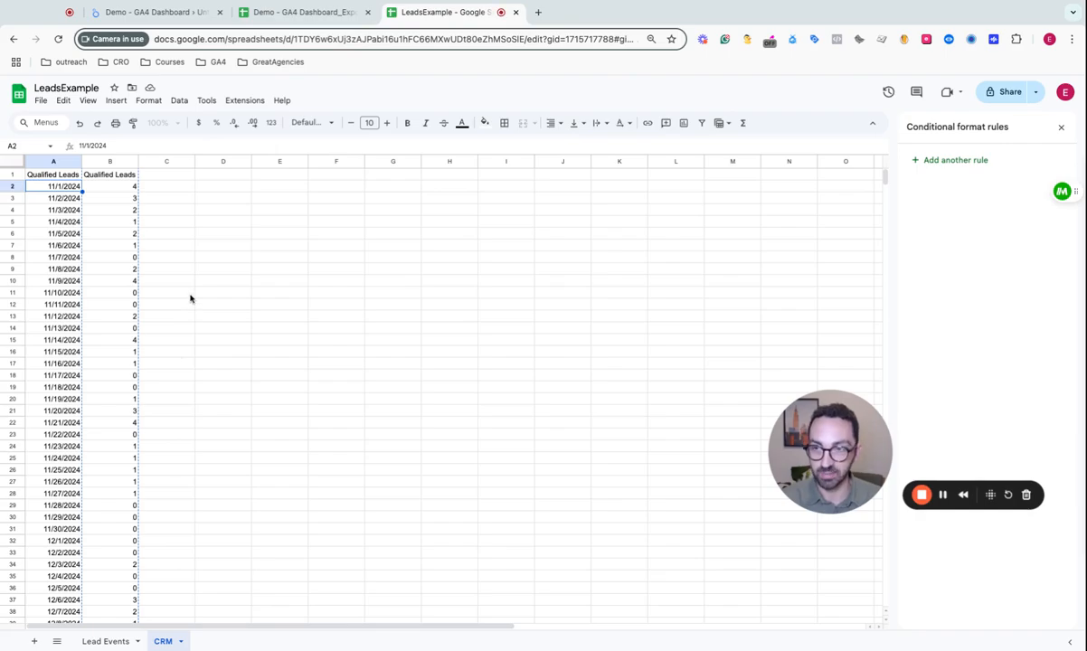
{"action": "left_click", "coordinate": [113, 179]}
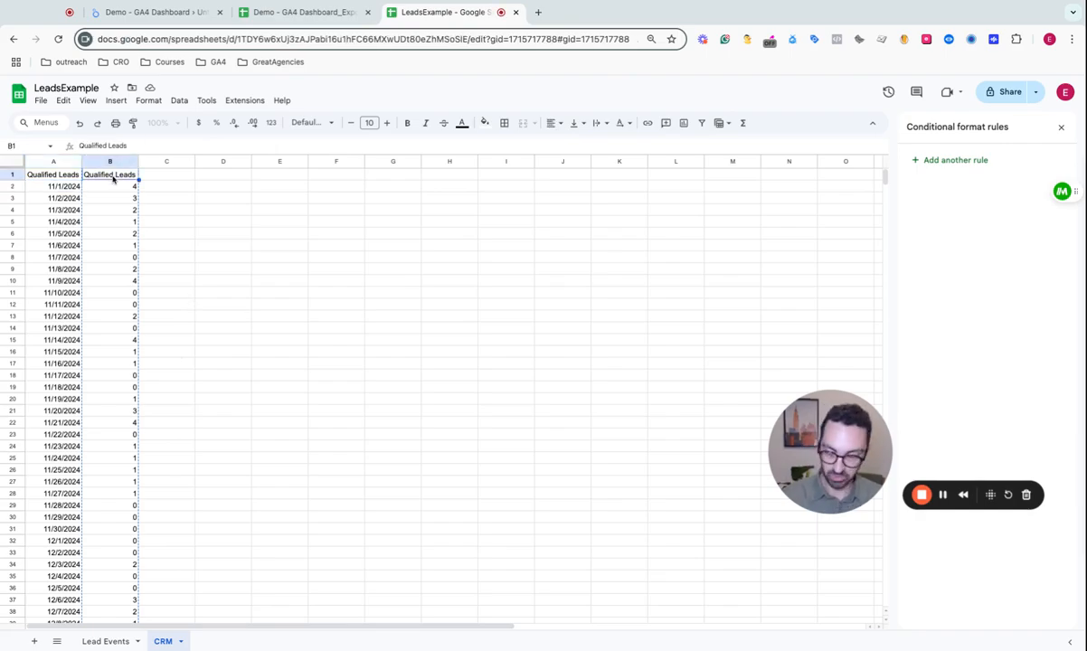
{"action": "key", "text": "ctrl+shift+Down"}
{"action": "key", "text": "ctrl+c"}
{"action": "key", "text": "ctrl+Up"}
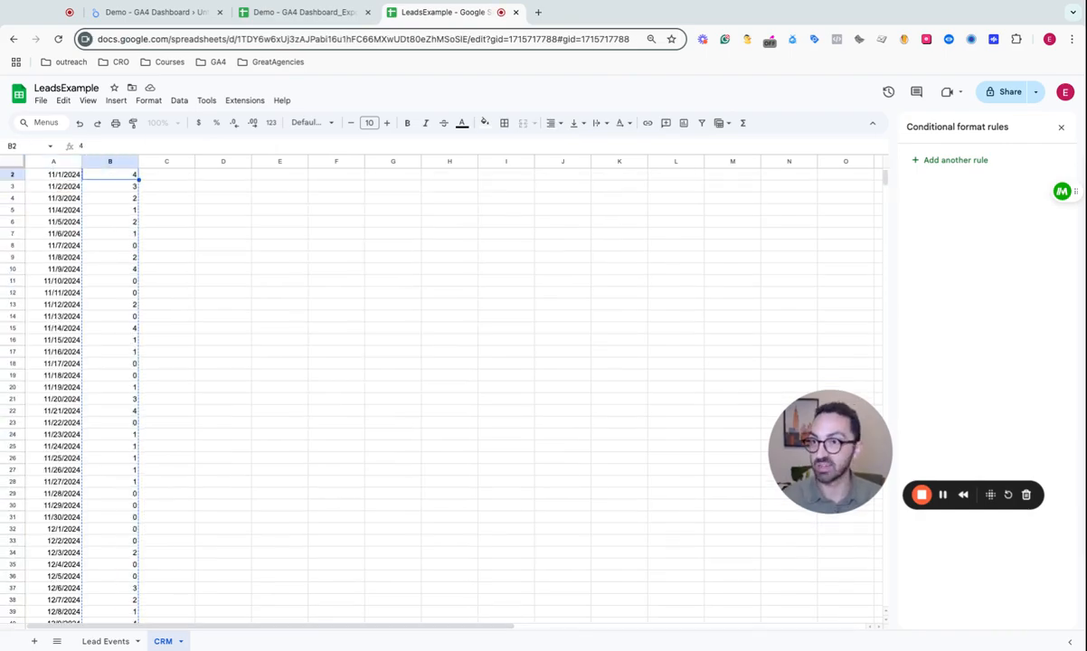
{"action": "key", "text": "Left"}
{"action": "key", "text": "Right"}
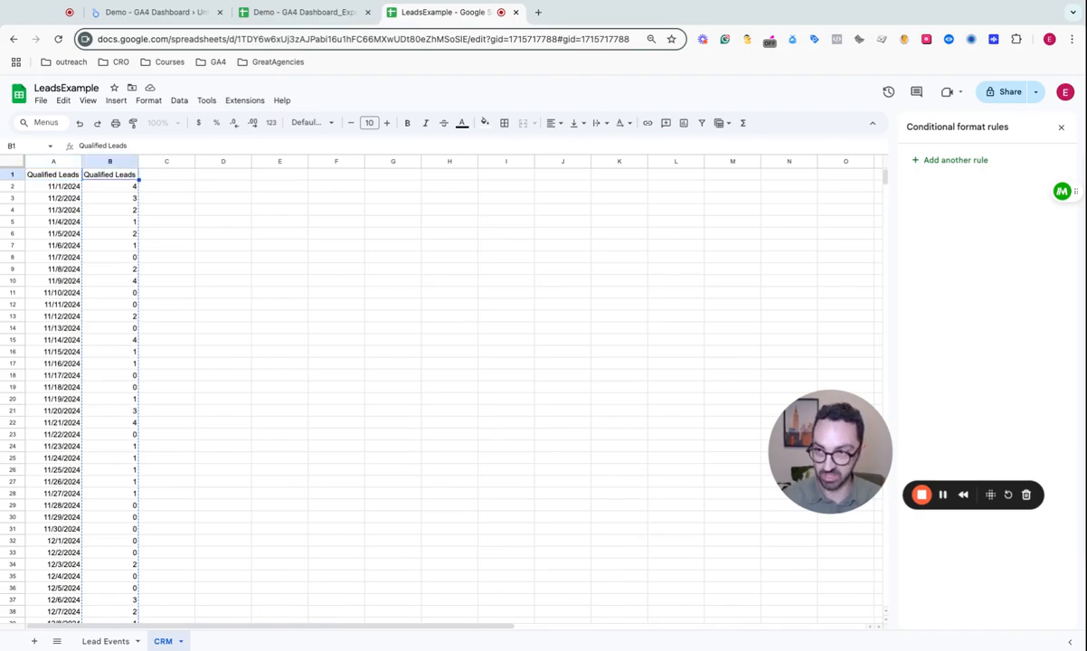
{"action": "key", "text": "shift+super+Down"}
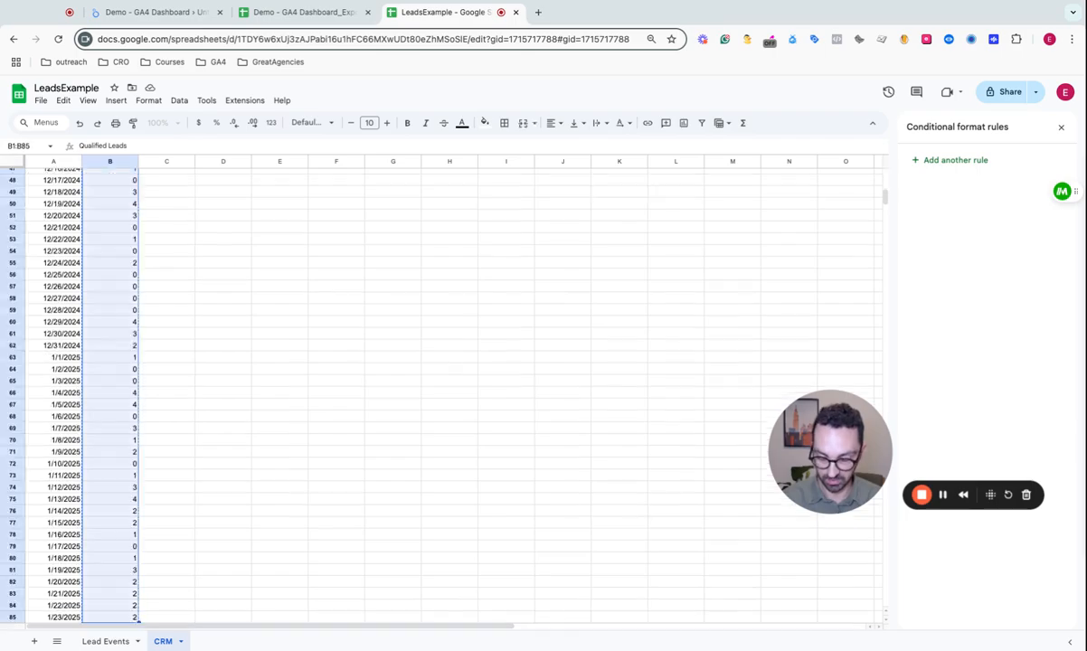
{"action": "key", "text": "Down"}
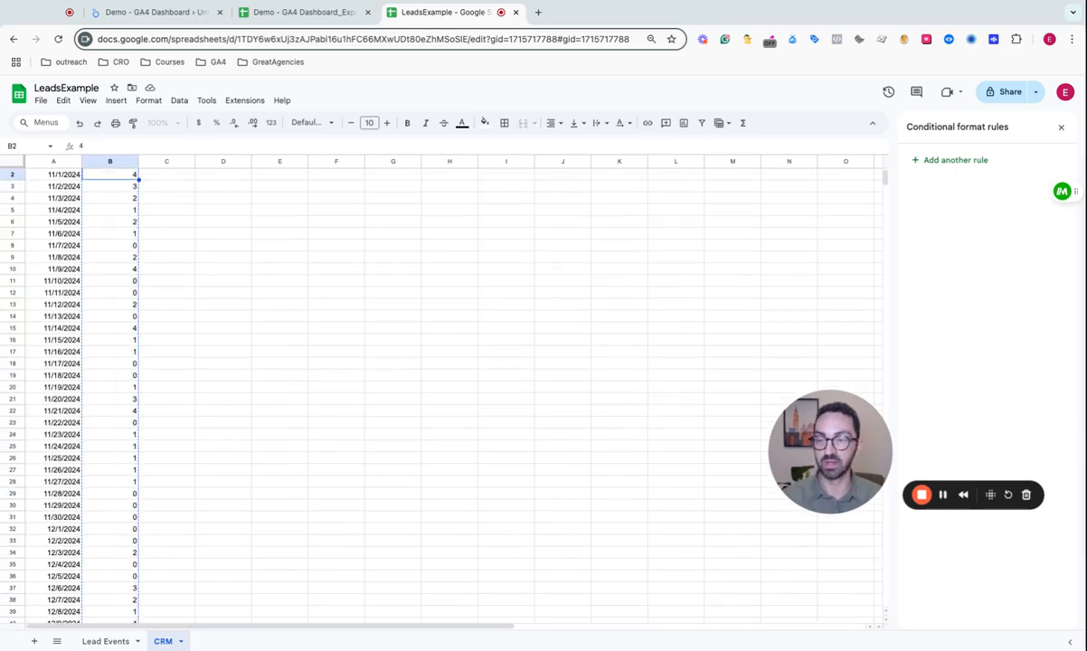
{"action": "key", "text": "Up"}
{"action": "key", "text": "shift+super+Down"}
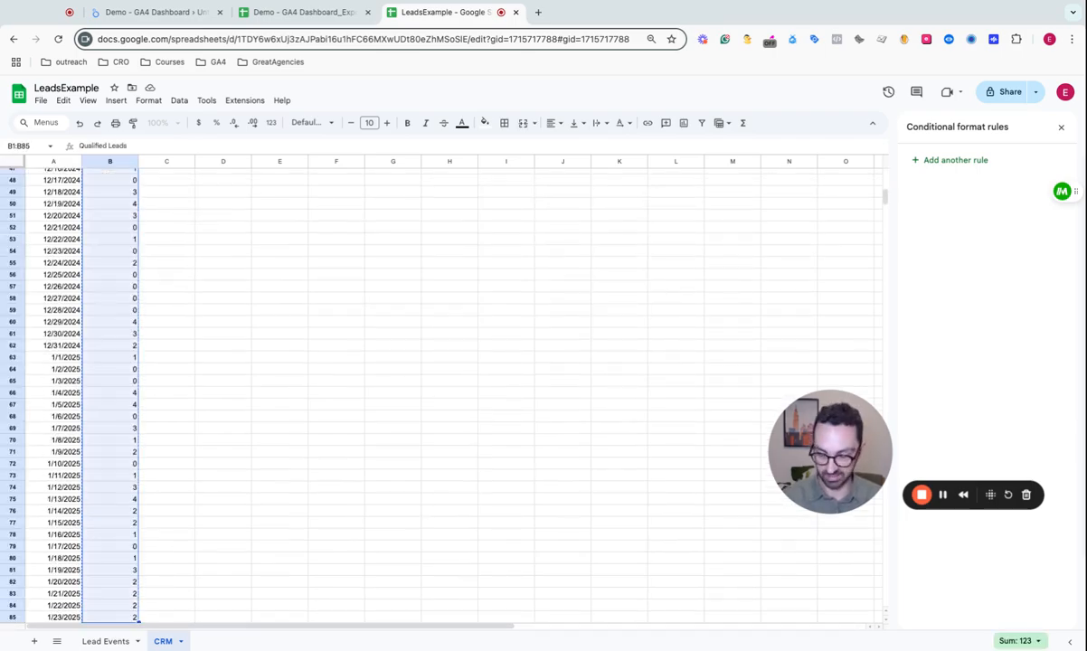
- Paste the copied Qualified Leads column into the exported time series spreadsheet, starting at cell C1
{"action": "left_click", "coordinate": [291, 12]}
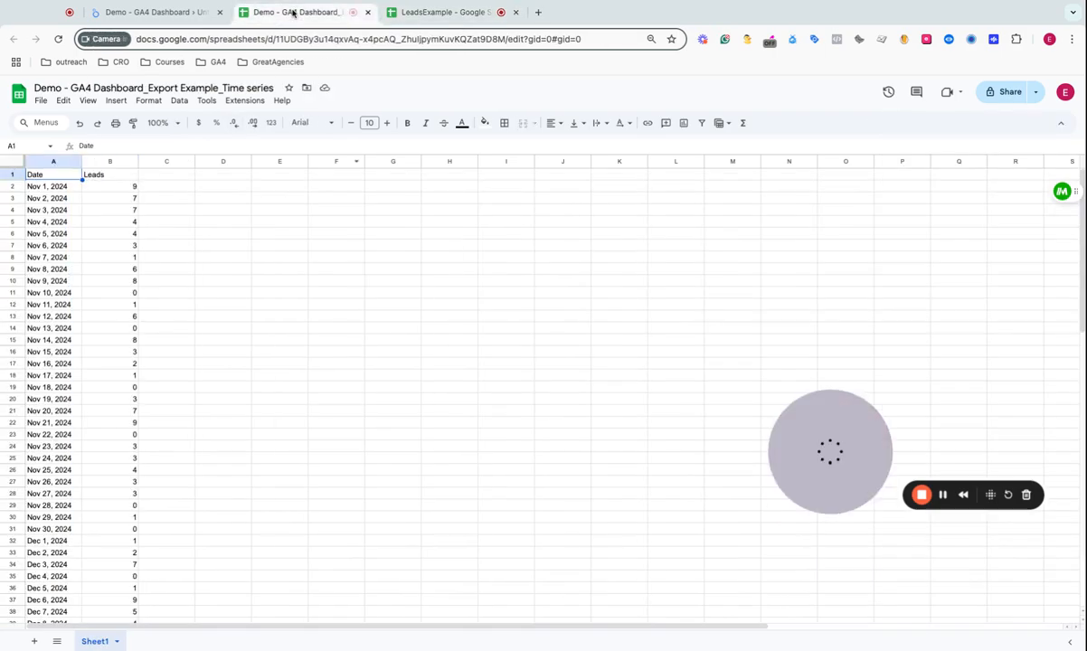
{"action": "left_click", "coordinate": [163, 174]}
{"action": "key", "text": "super+v"}
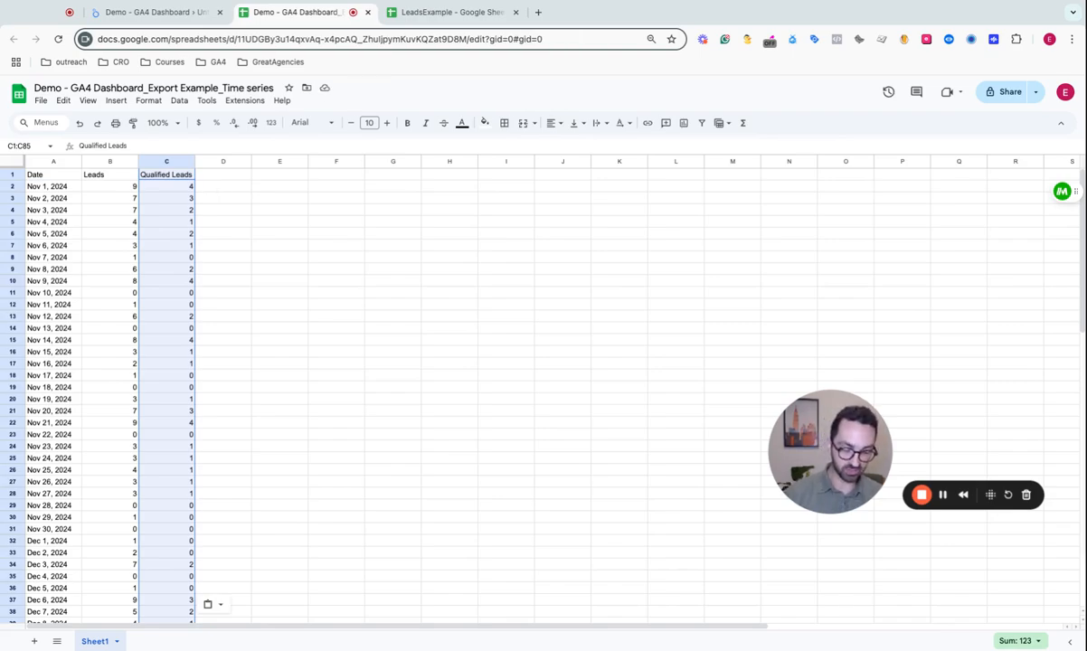
{"action": "left_click", "coordinate": [166, 175]}
- Add a %Qual column in D with the formula =C2/B2 in D2, and accept the suggested autofill for the remaining rows
{"action": "left_click", "coordinate": [222, 174]}
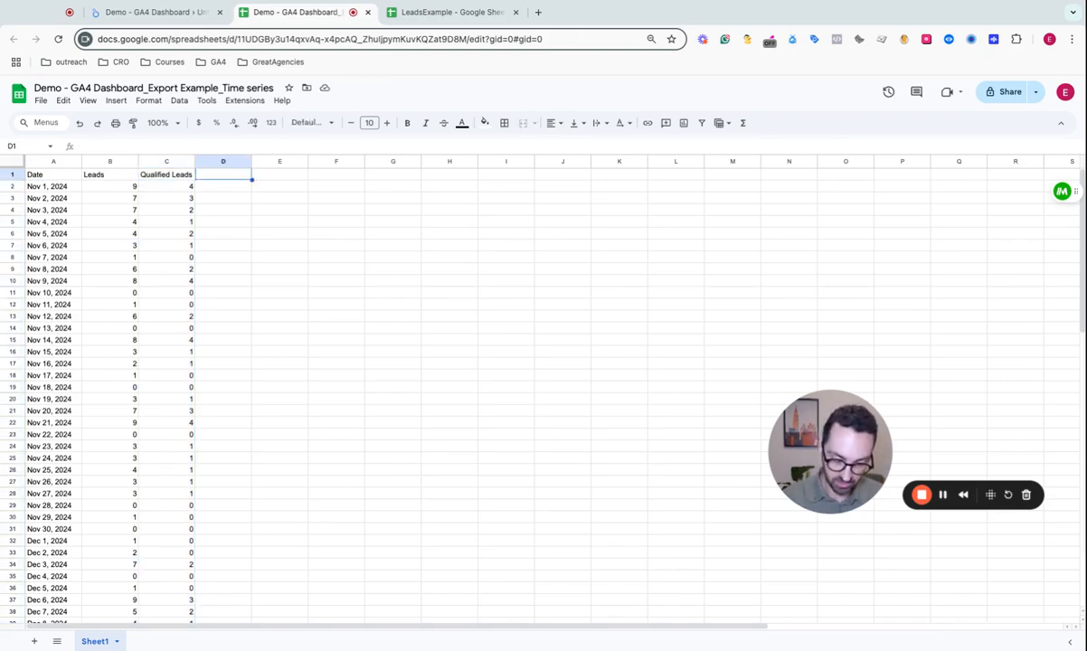
{"action": "type", "text": "%"}
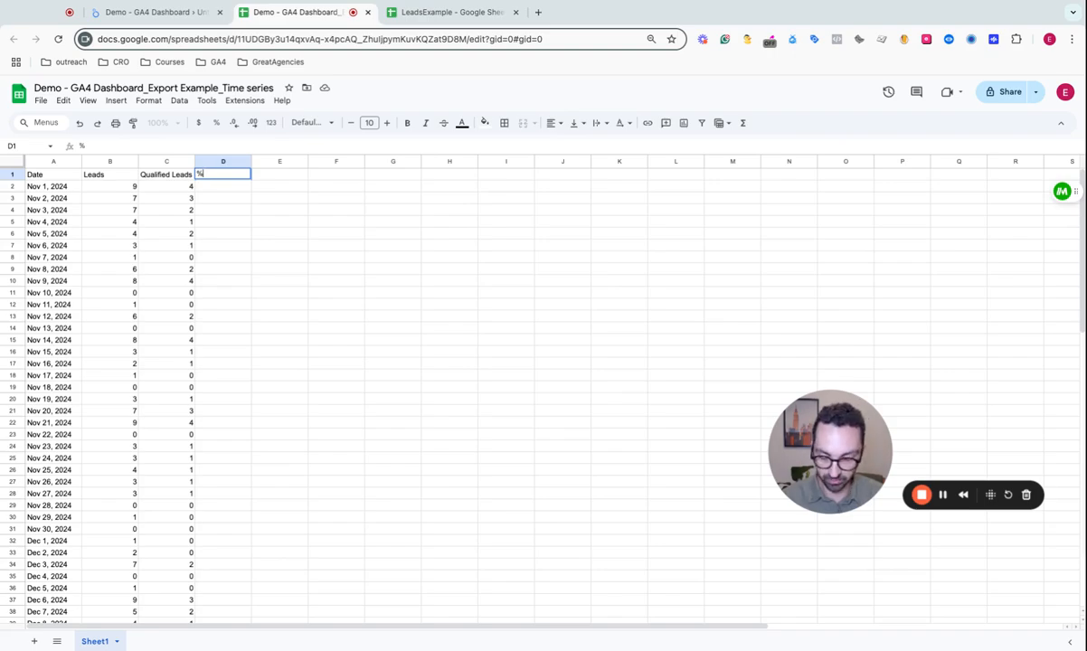
{"action": "type", "text": "Qual"}
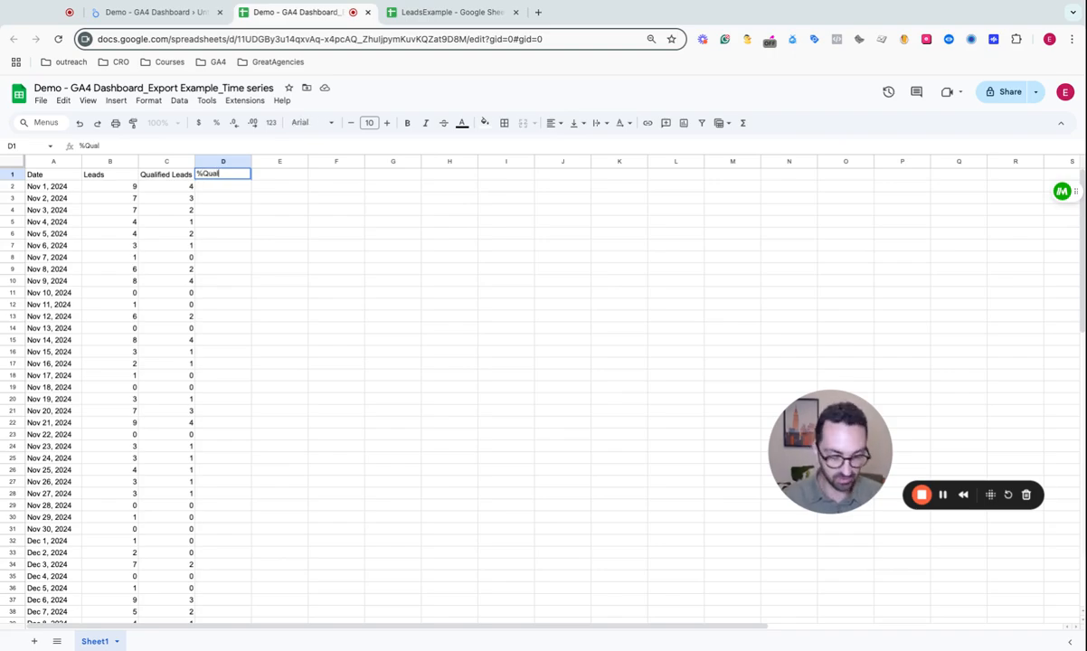
{"action": "key", "text": "Return"}
{"action": "type", "text": "="}
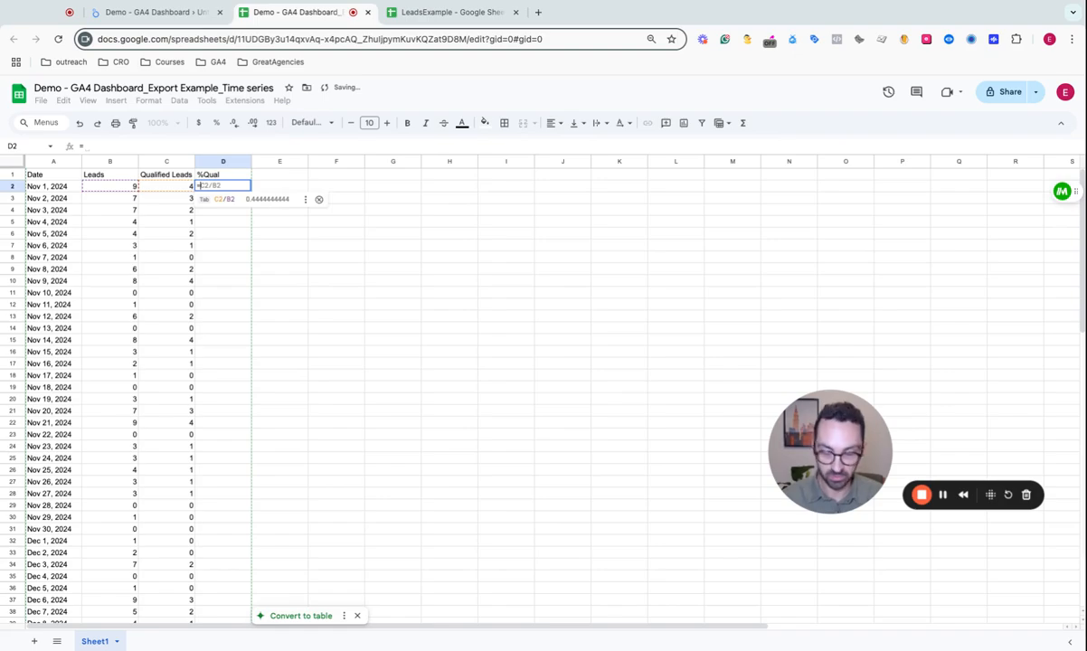
{"action": "type", "text": "C2/B2"}
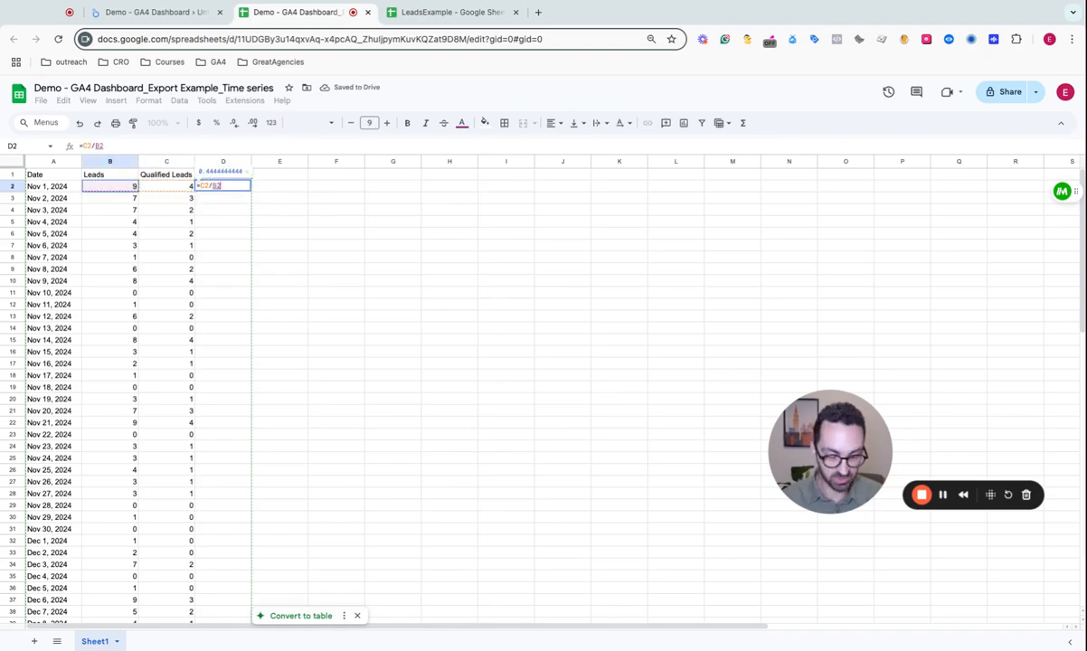
{"action": "key", "text": "Return"}
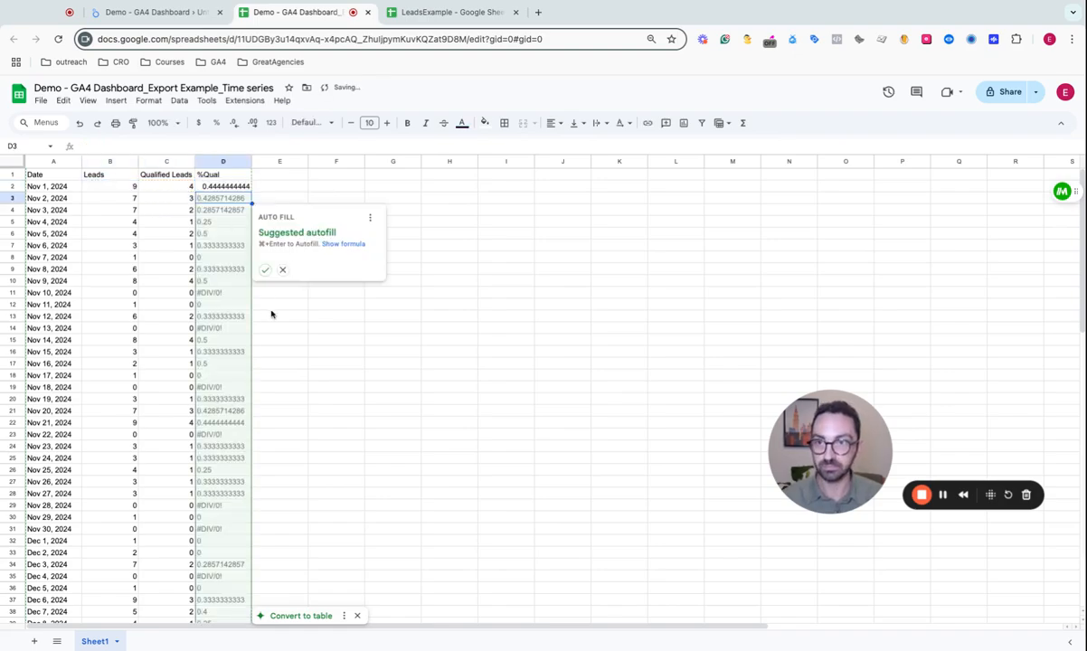
{"action": "left_click", "coordinate": [262, 270]}
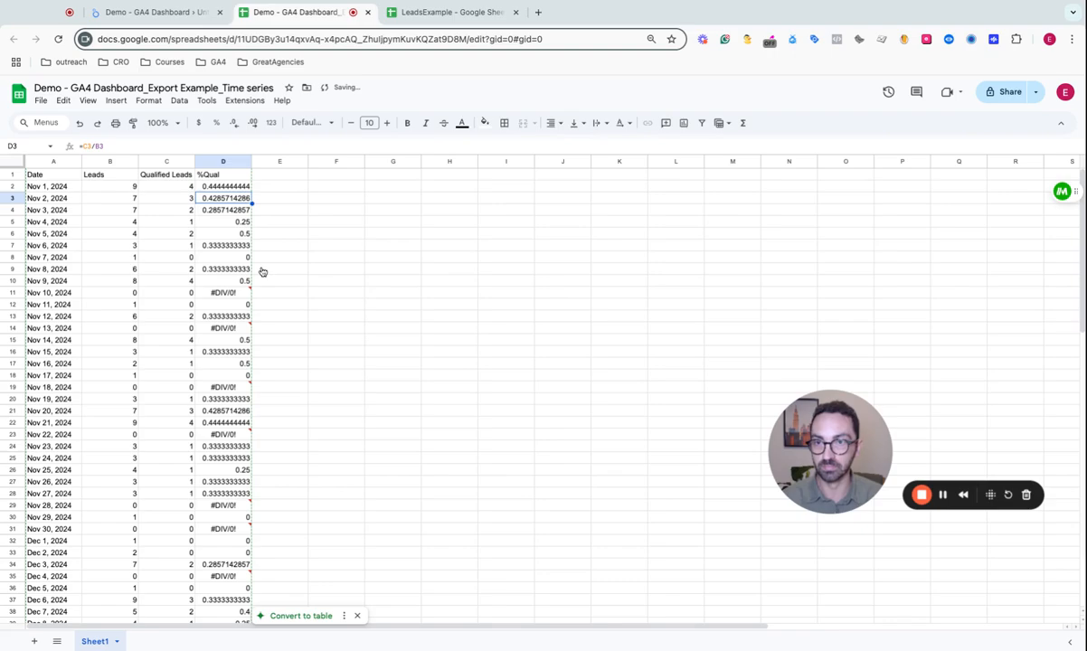
- Format the whole %Qual column as percentages with one decimal place
{"action": "left_click", "coordinate": [207, 161]}
{"action": "left_click", "coordinate": [216, 123]}
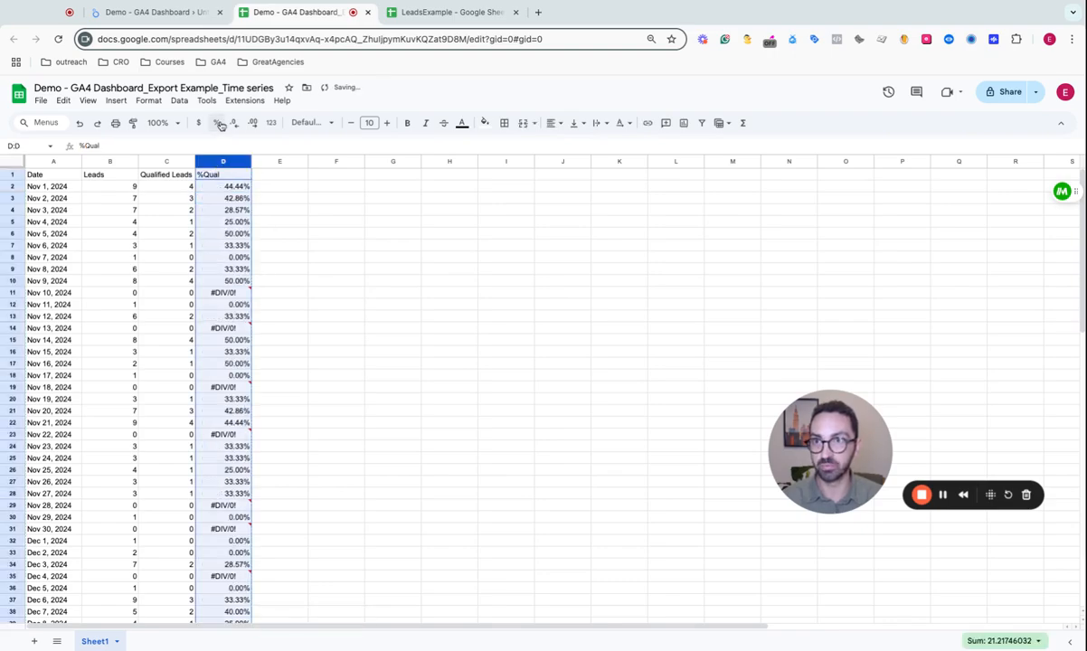
{"action": "left_click", "coordinate": [235, 125]}
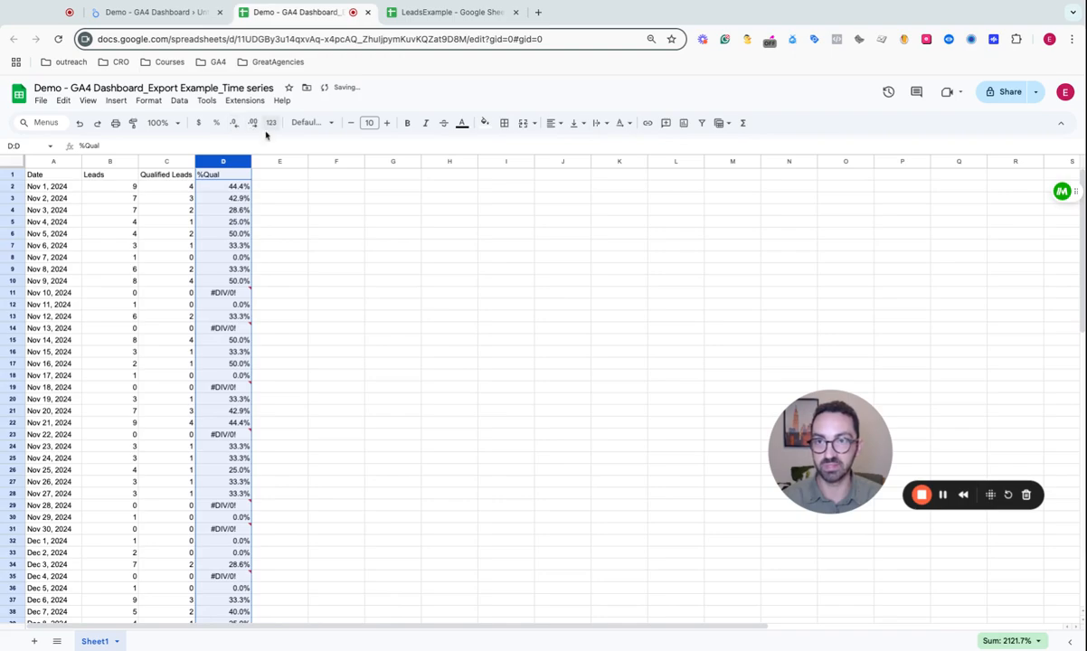
- Apply a conditional-formatting colour scale to the %Qual column, using the green-yellow-red preset with a 50th percentile midpoint
{"action": "left_click", "coordinate": [486, 127]}
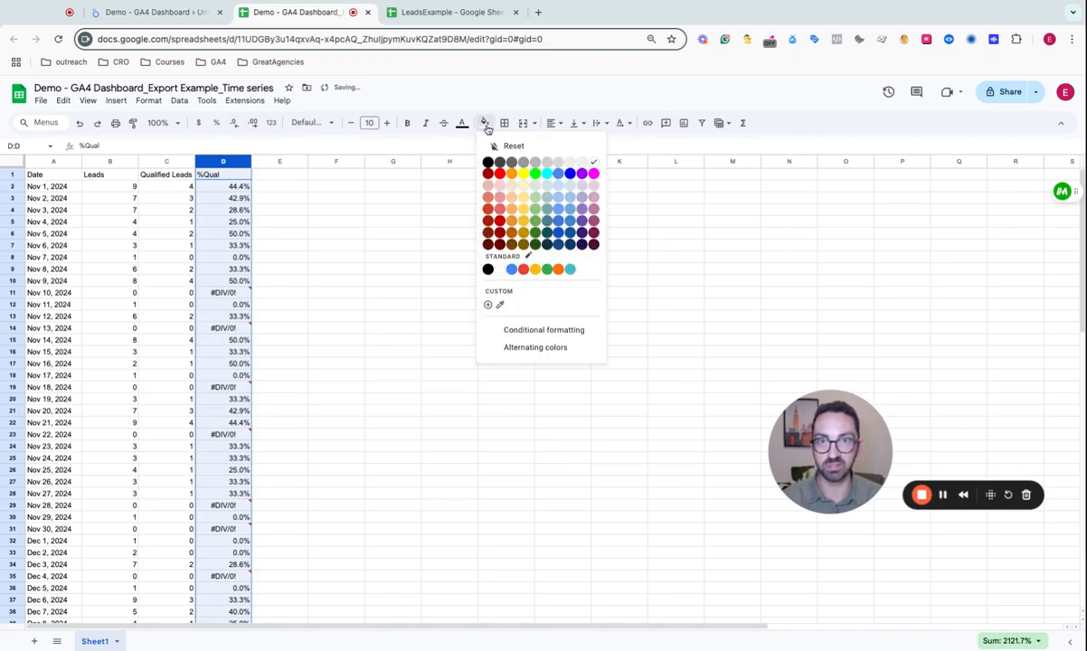
{"action": "left_click", "coordinate": [561, 330]}
{"action": "left_click", "coordinate": [1027, 156]}
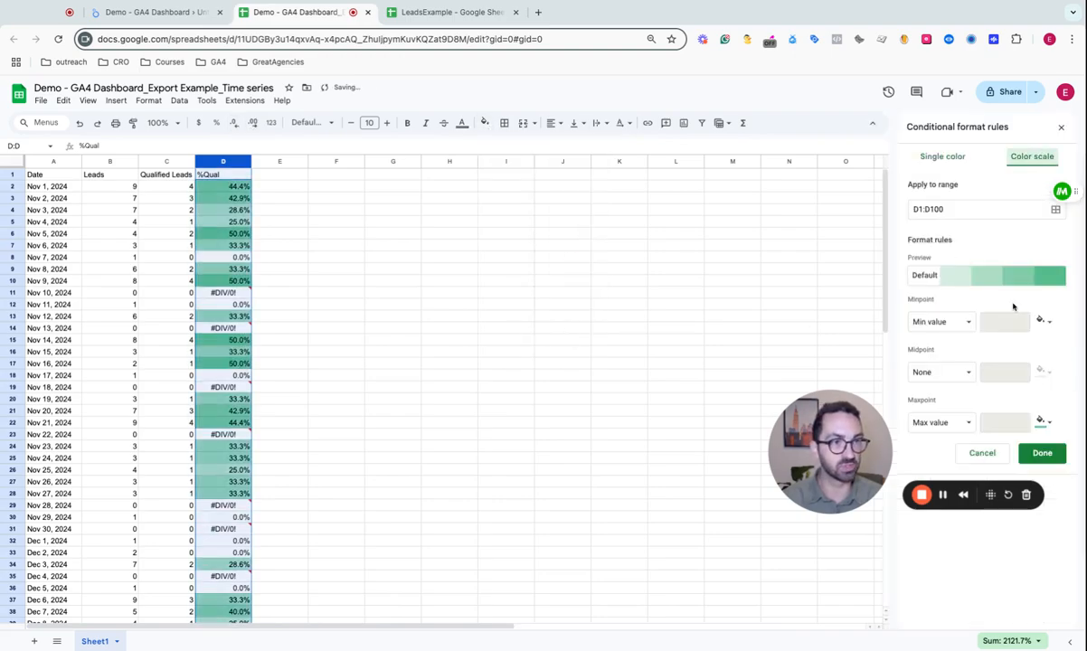
{"action": "left_click", "coordinate": [977, 277]}
{"action": "left_click", "coordinate": [905, 430]}
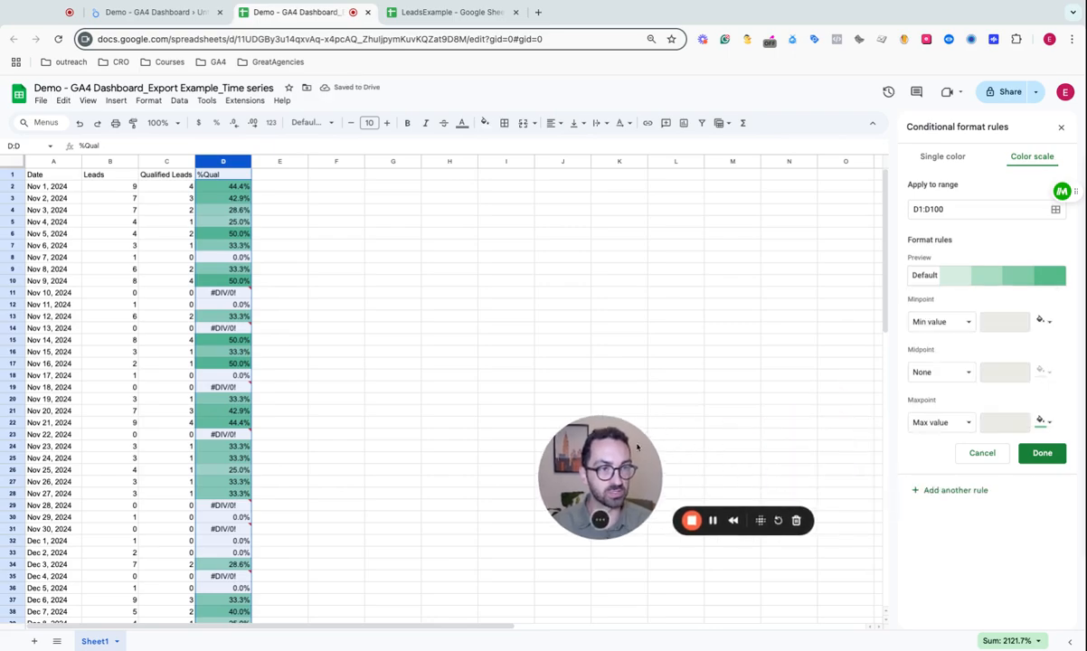
{"action": "left_click", "coordinate": [954, 286]}
{"action": "left_click", "coordinate": [954, 335]}
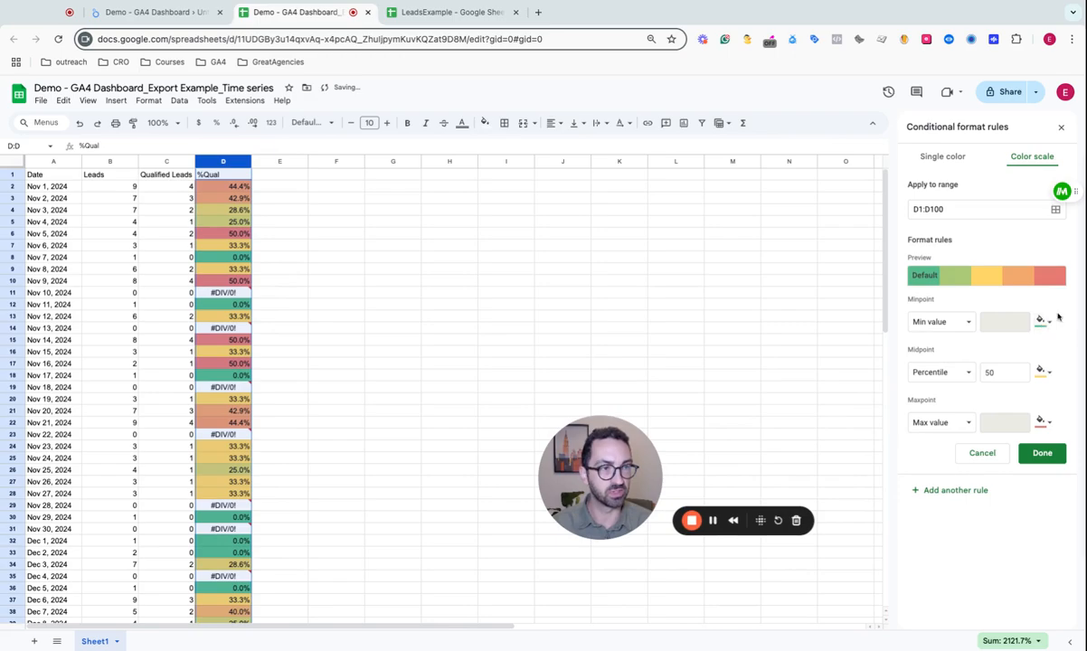
- Reverse the colour scale by setting the minimum point to red and the maximum point to green, and save the rule
{"action": "left_click", "coordinate": [1043, 328]}
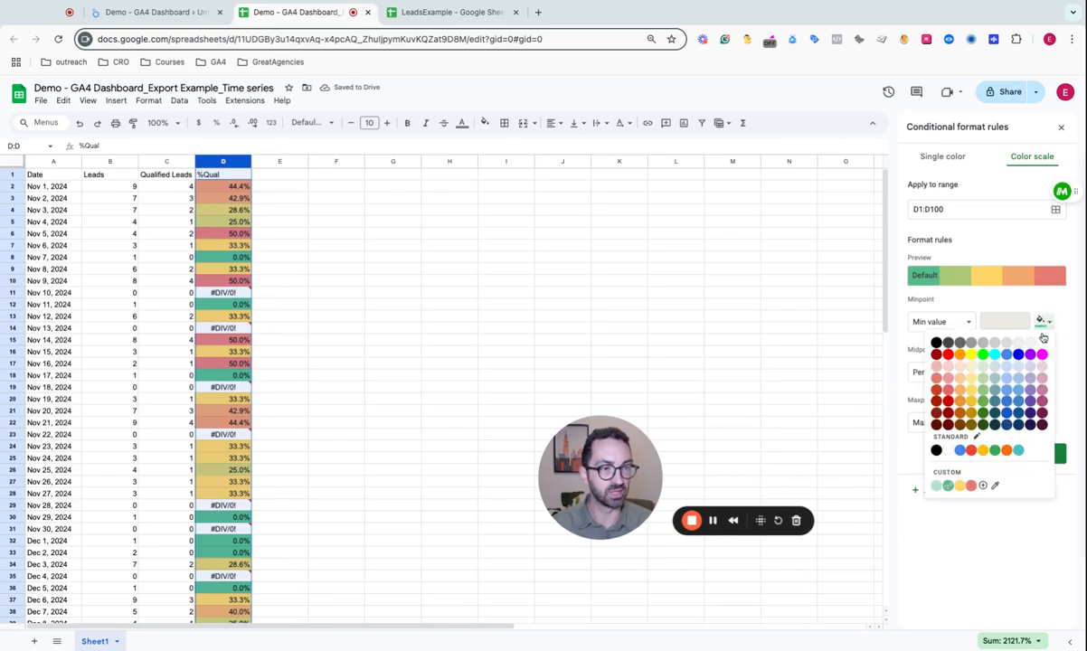
{"action": "left_click", "coordinate": [973, 486]}
{"action": "left_click", "coordinate": [1047, 420]}
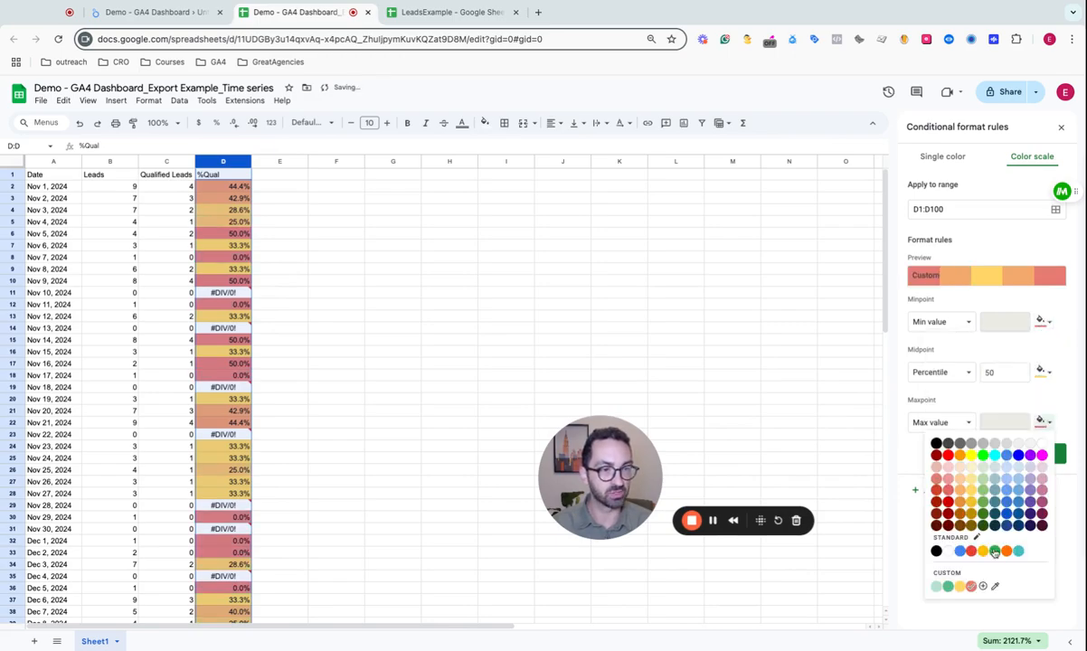
{"action": "left_click", "coordinate": [945, 592]}
{"action": "left_click", "coordinate": [1041, 452]}
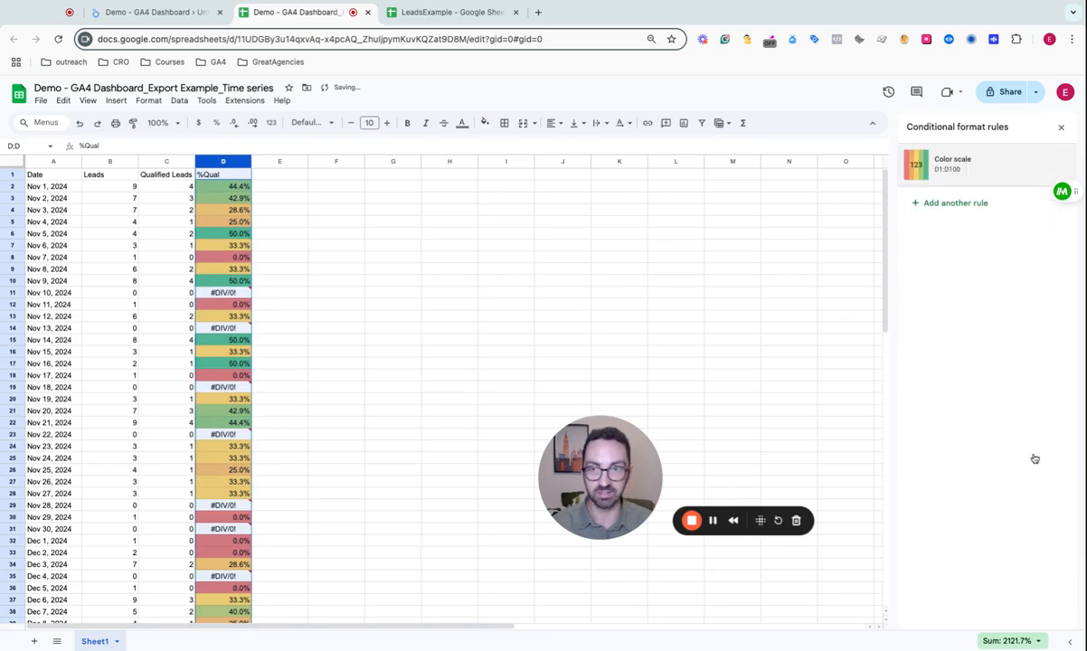
{"action": "left_click", "coordinate": [340, 323]}
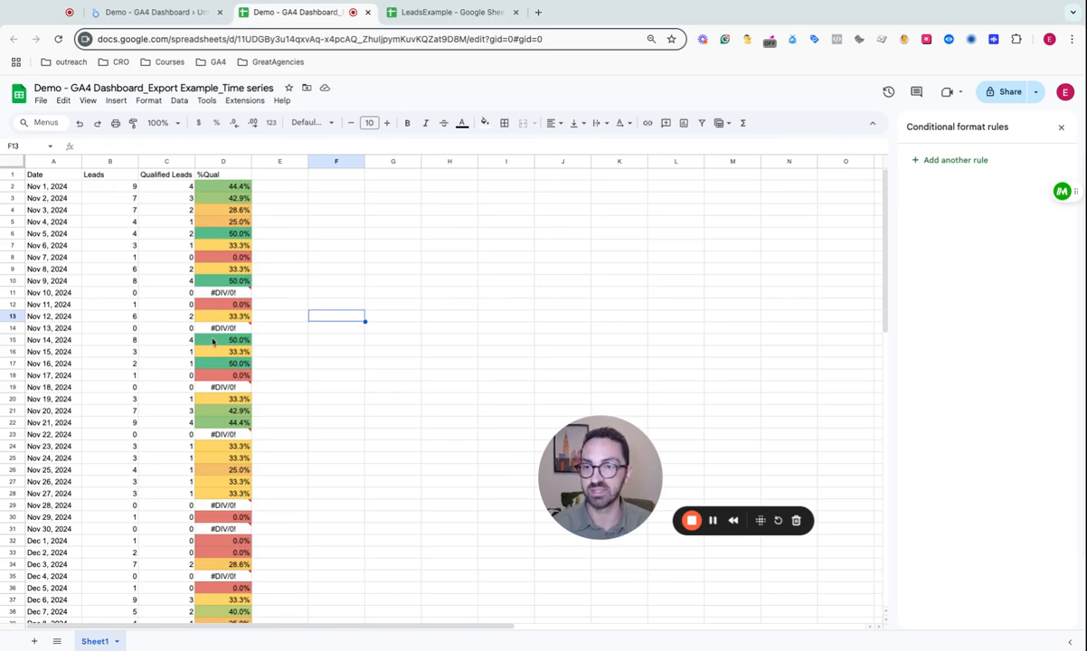
- Insert one empty row above the header row of the exported data
{"action": "mouse_move", "coordinate": [200, 300]}
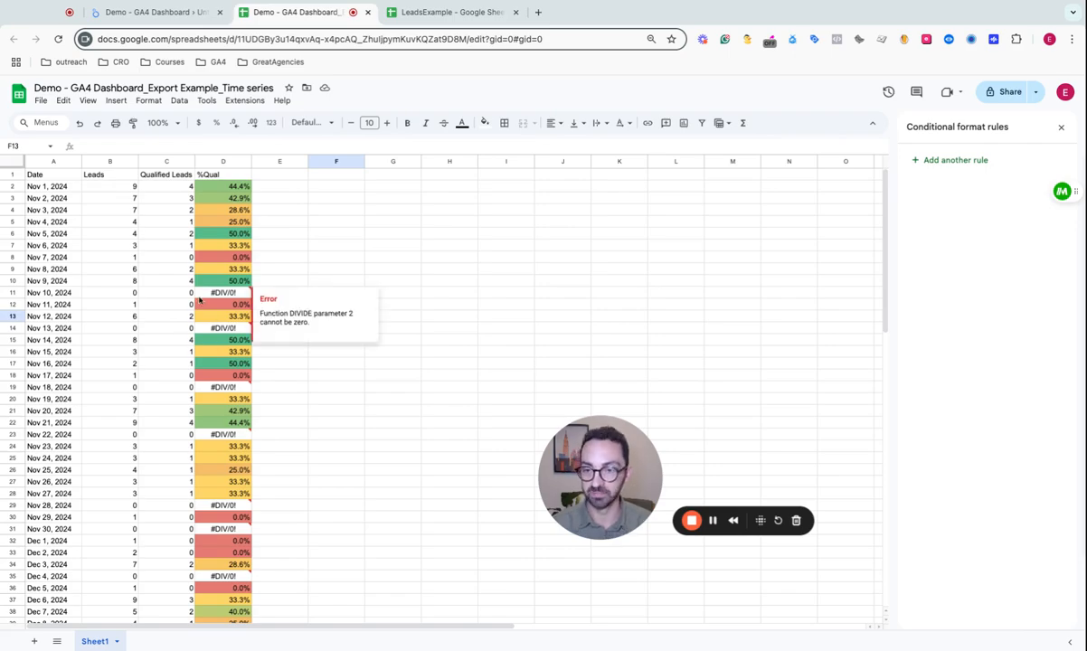
{"action": "left_click", "coordinate": [14, 176]}
{"action": "right_click", "coordinate": [14, 176]}
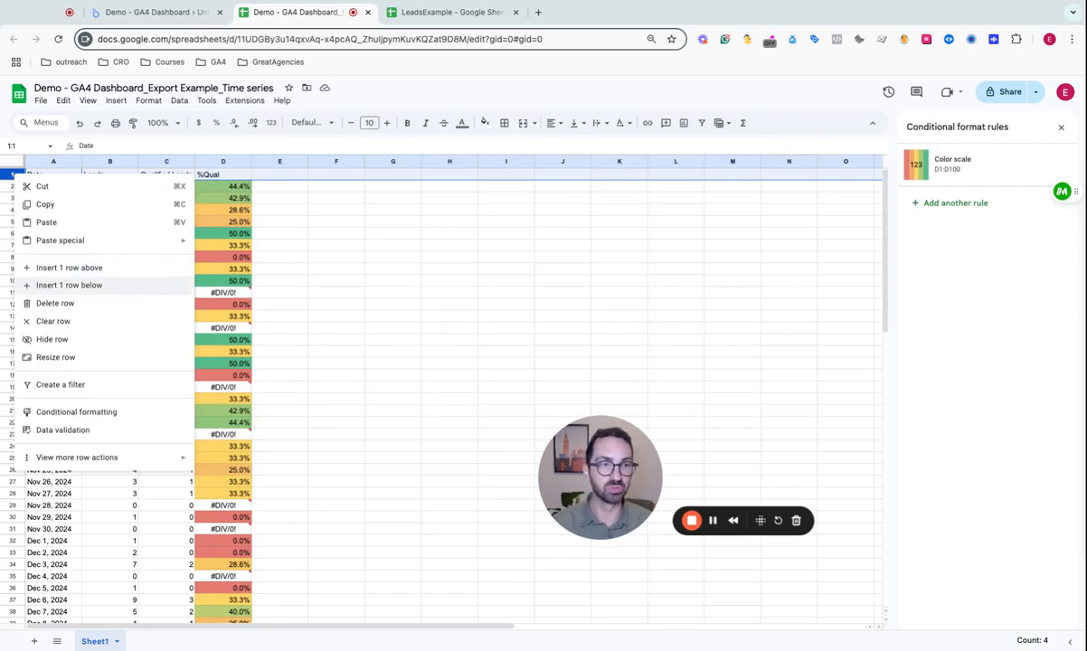
{"action": "left_click", "coordinate": [109, 269]}
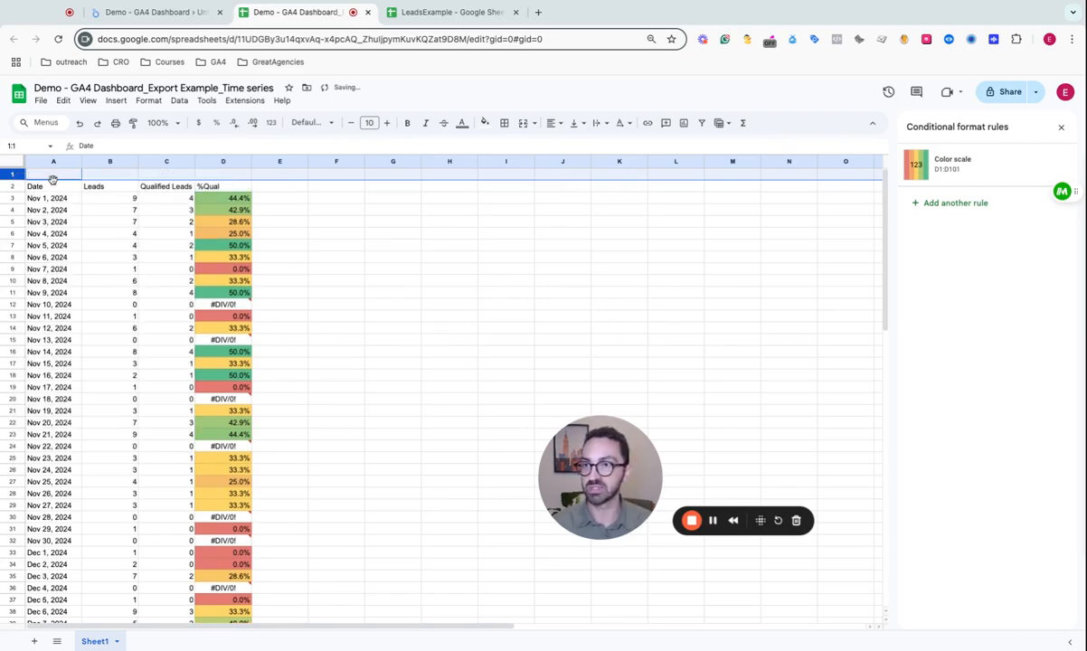
- Total the Leads column in B1 with =SUM(B3:B86) and the Qualified Leads column in C1 with =SUM(C3:C86)
{"action": "left_click", "coordinate": [111, 178]}
{"action": "type", "text": "=su"}
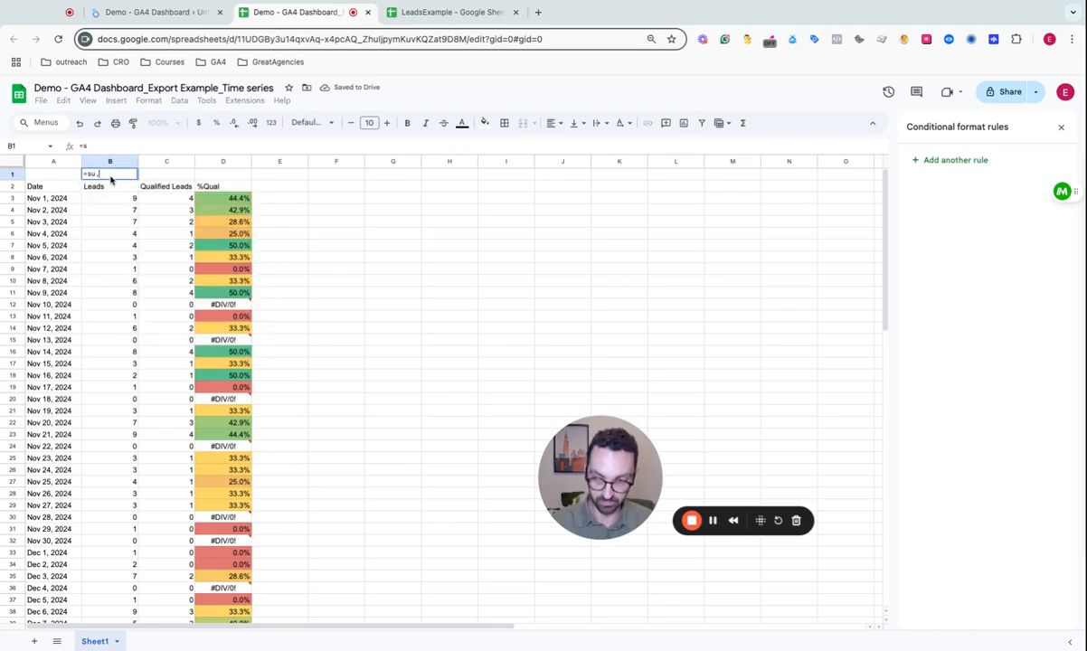
{"action": "key", "text": "Tab"}
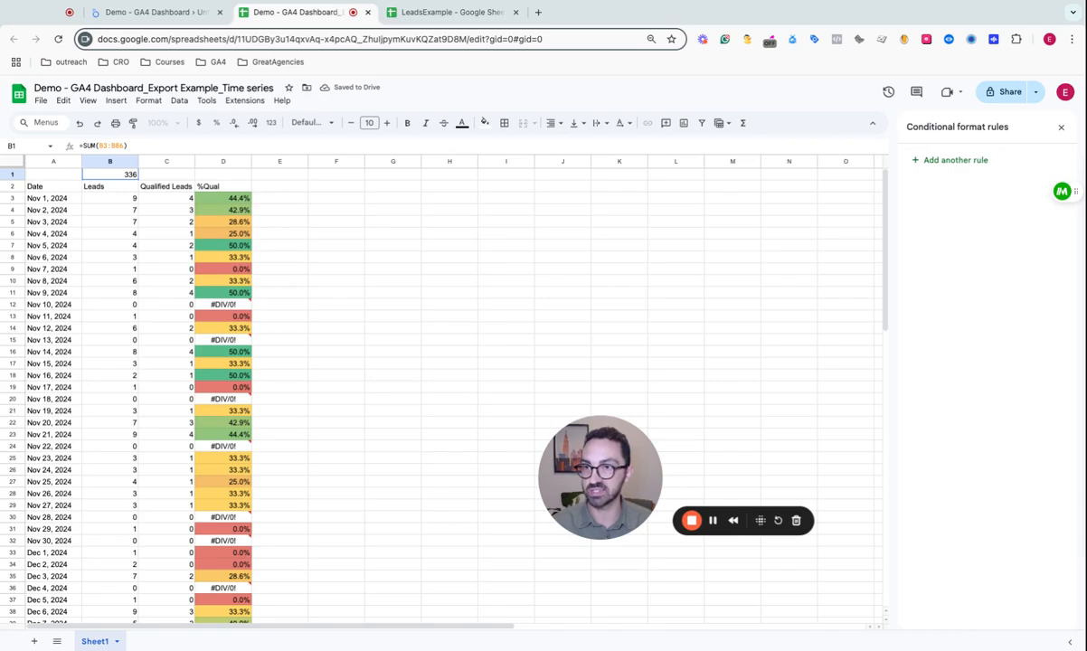
{"action": "left_click", "coordinate": [167, 174]}
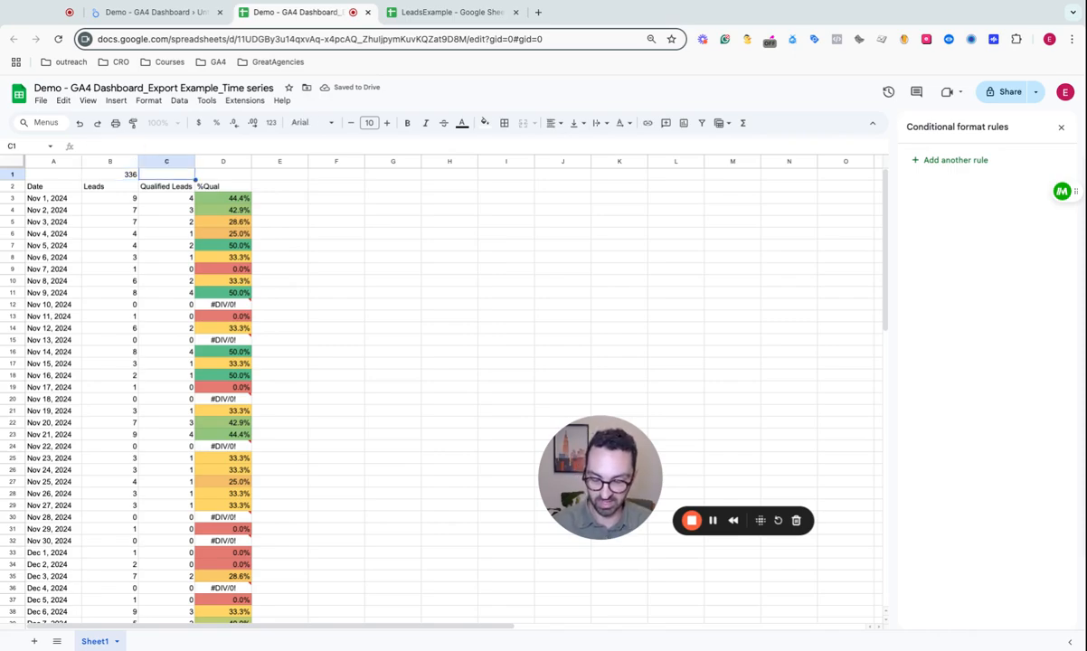
{"action": "type", "text": "=SUM(C3:C86)"}
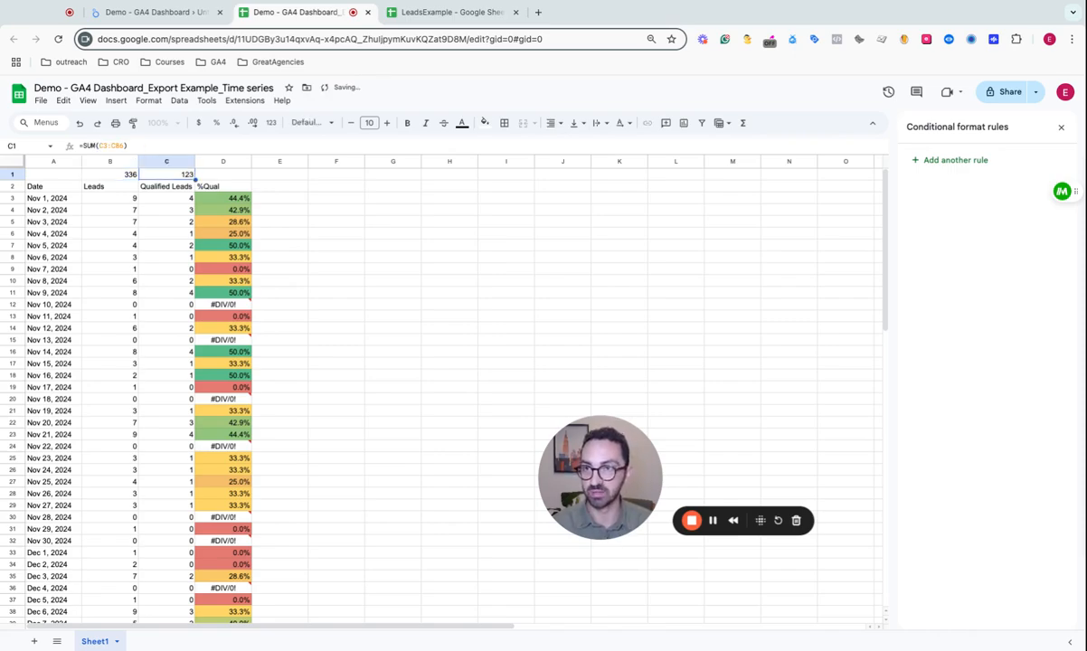
- Calculate the overall qualified-lead percentage in D1 by dividing the qualified leads total in C1 by the leads total in B1
{"action": "left_click", "coordinate": [223, 173]}
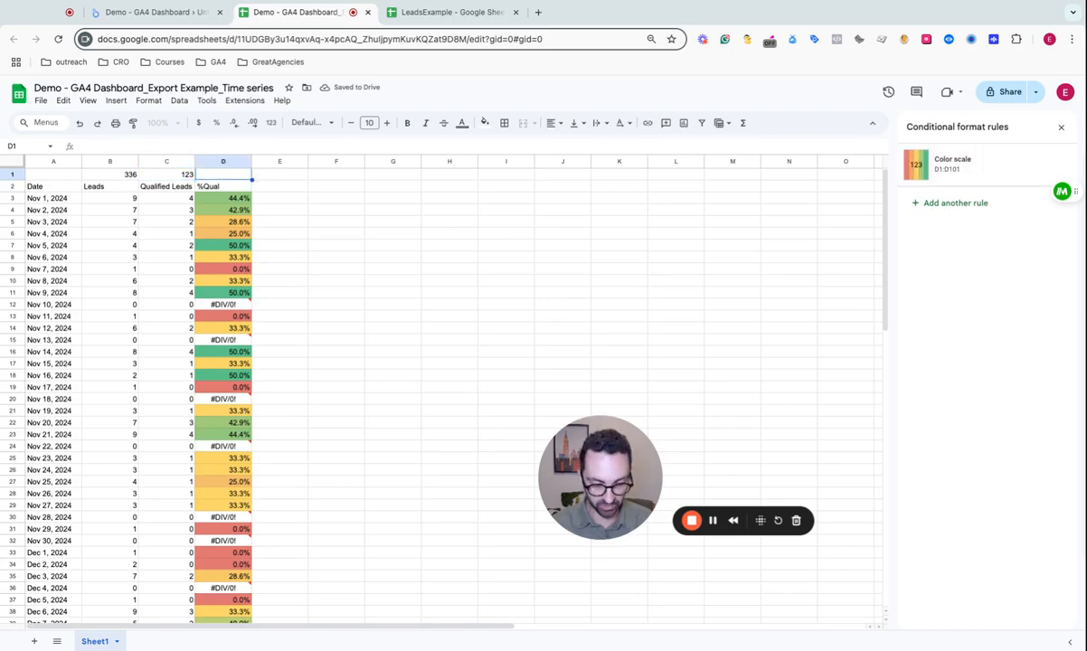
{"action": "type", "text": "="}
{"action": "key", "text": "Tab"}
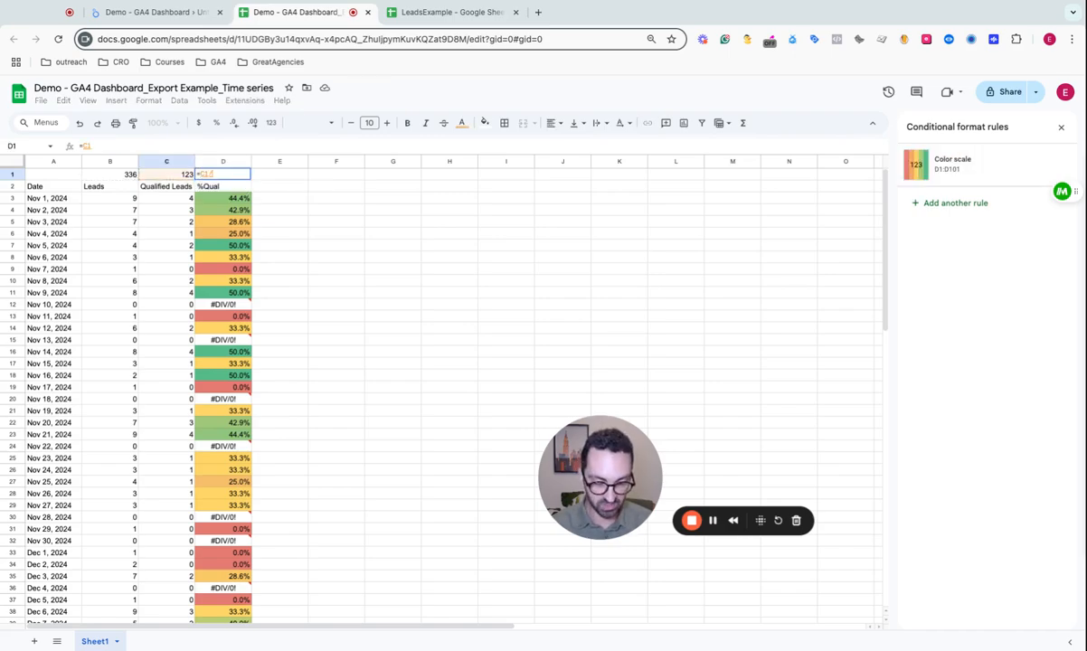
{"action": "key", "text": "Return"}
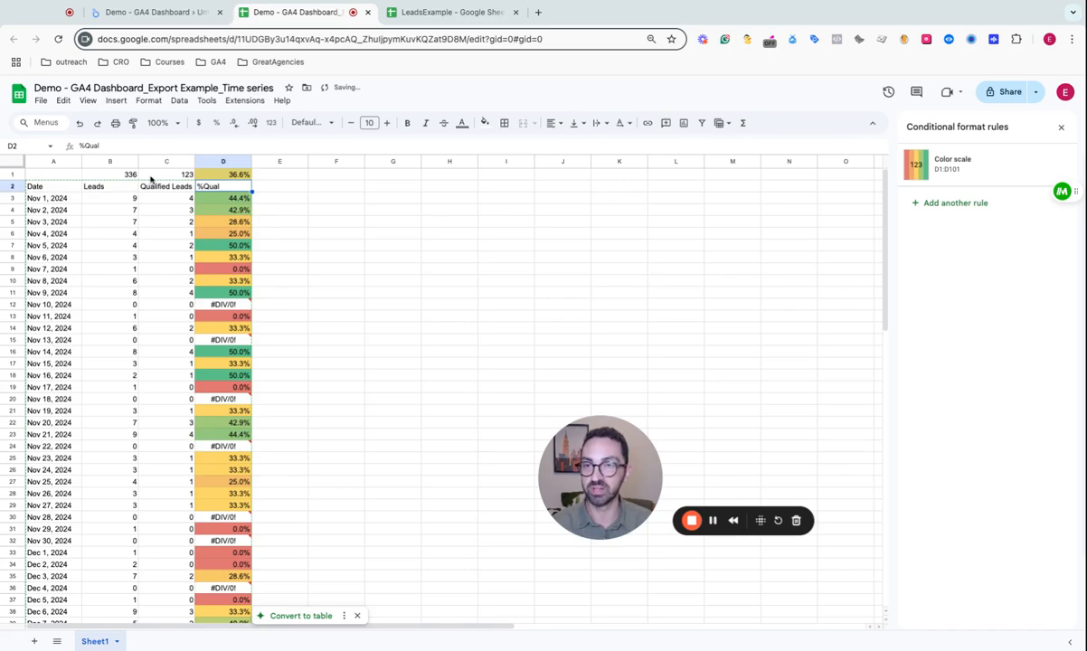